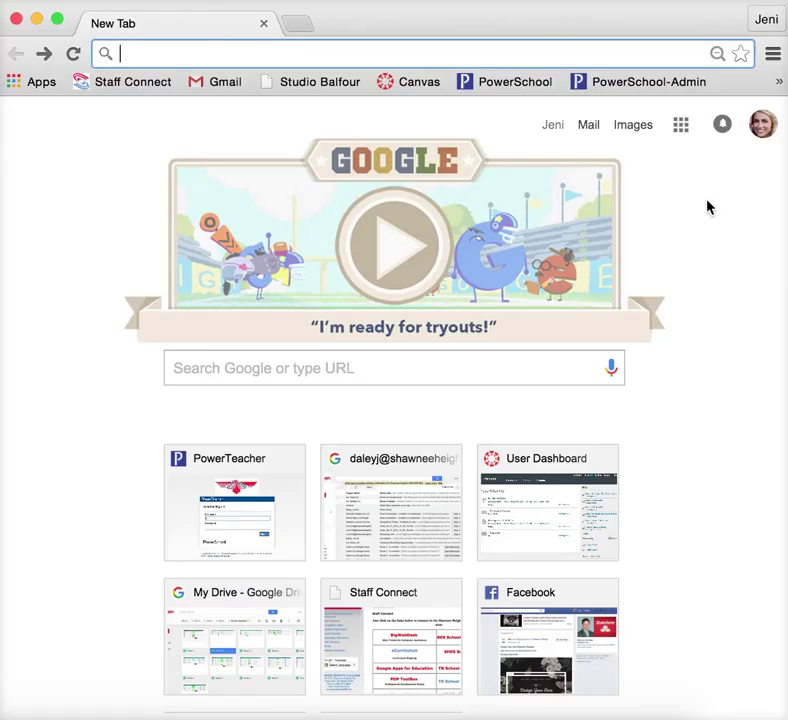
- Open the Gmail inbox and go from there to Google Groups
type("gmail.c")
key("Return")
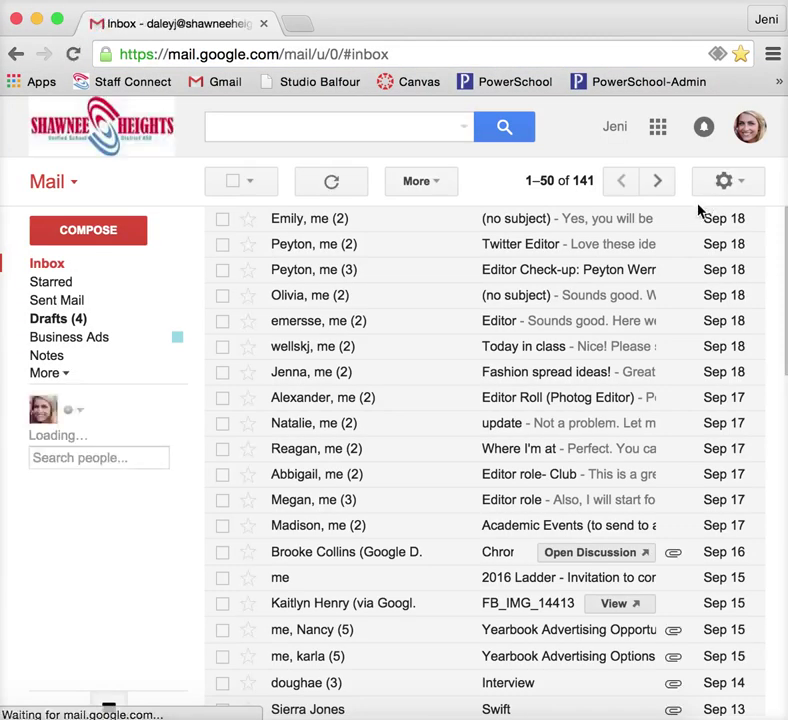
left_click(658, 128)
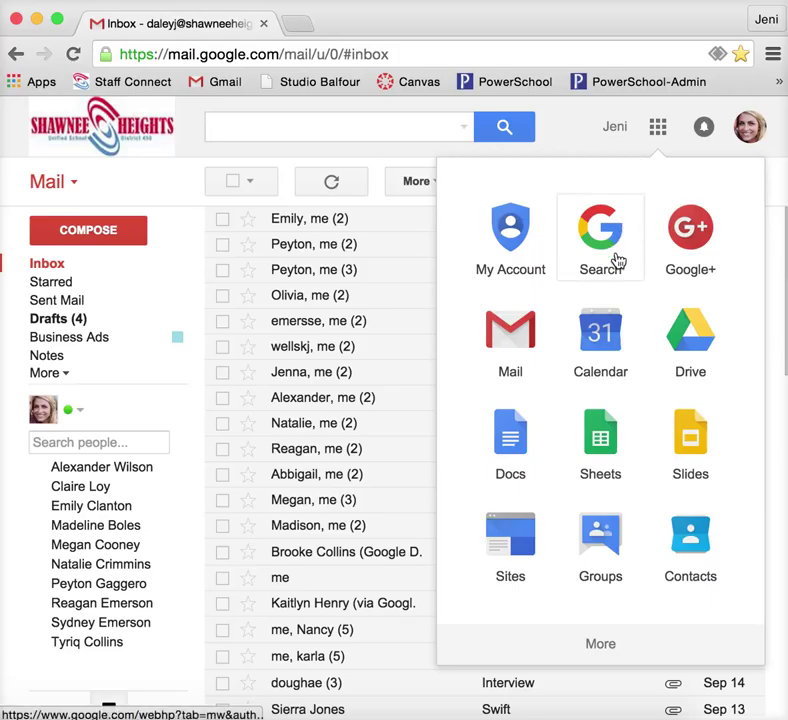
left_click(588, 568)
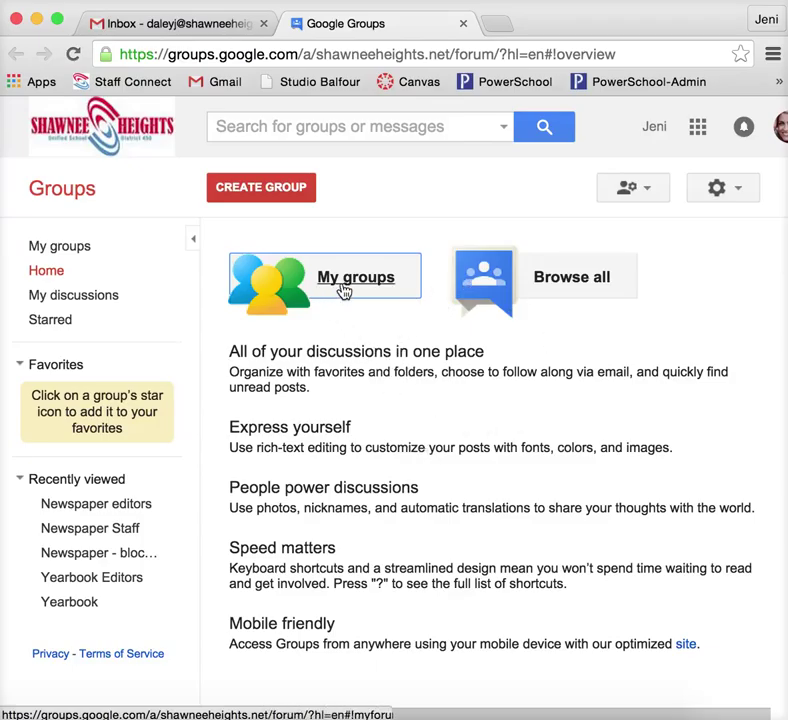
- Start a new group named "Test" and set the name part of its group email address to "family"
left_click(278, 192)
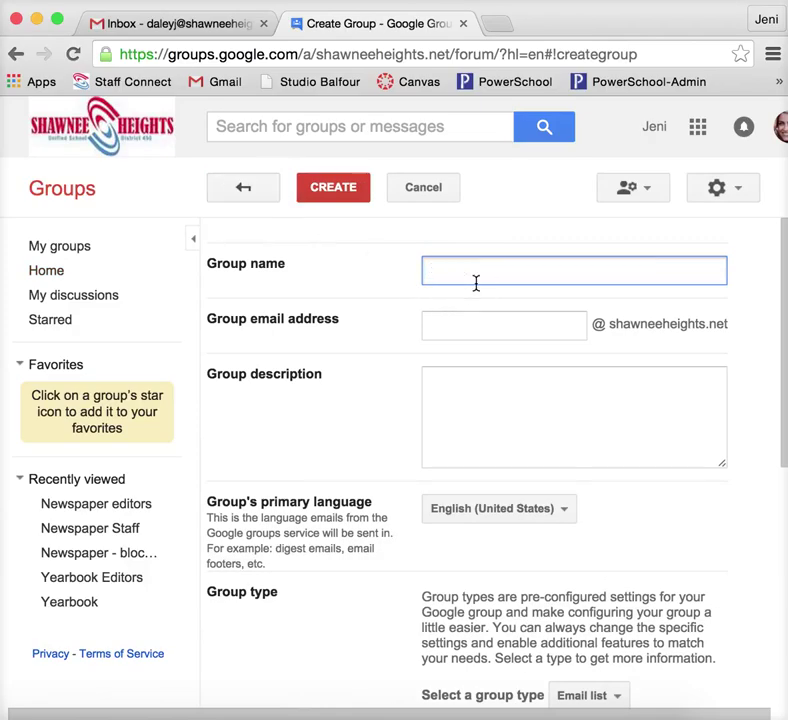
type("Test")
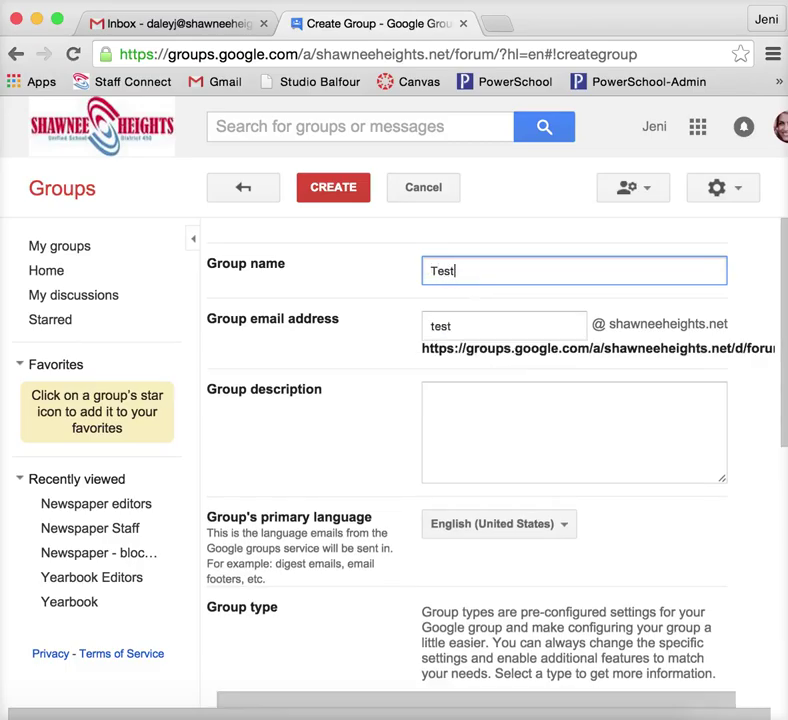
left_click(486, 330)
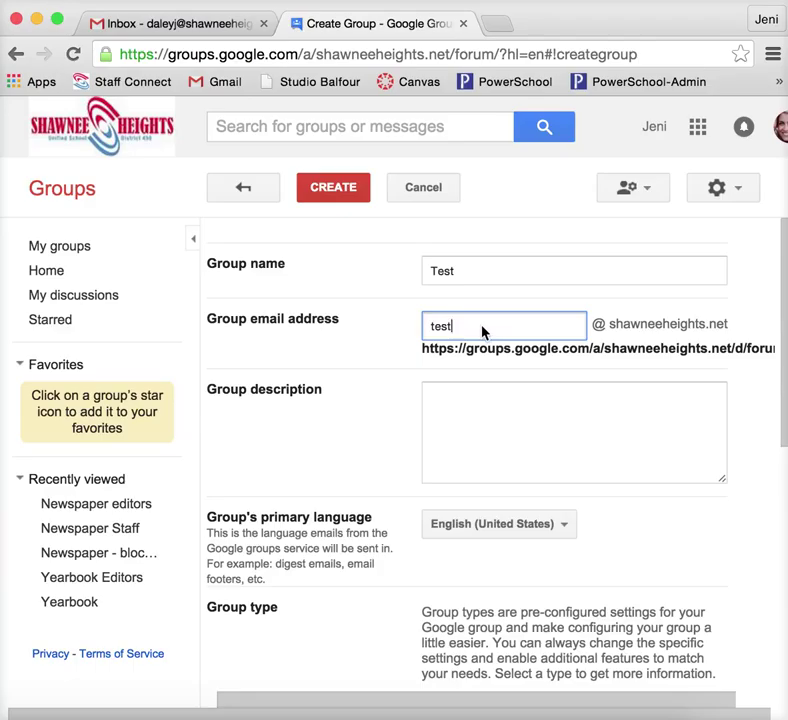
key("BackSpace")
key("BackSpace")
key("BackSpace")
key("BackSpace")
type("family")
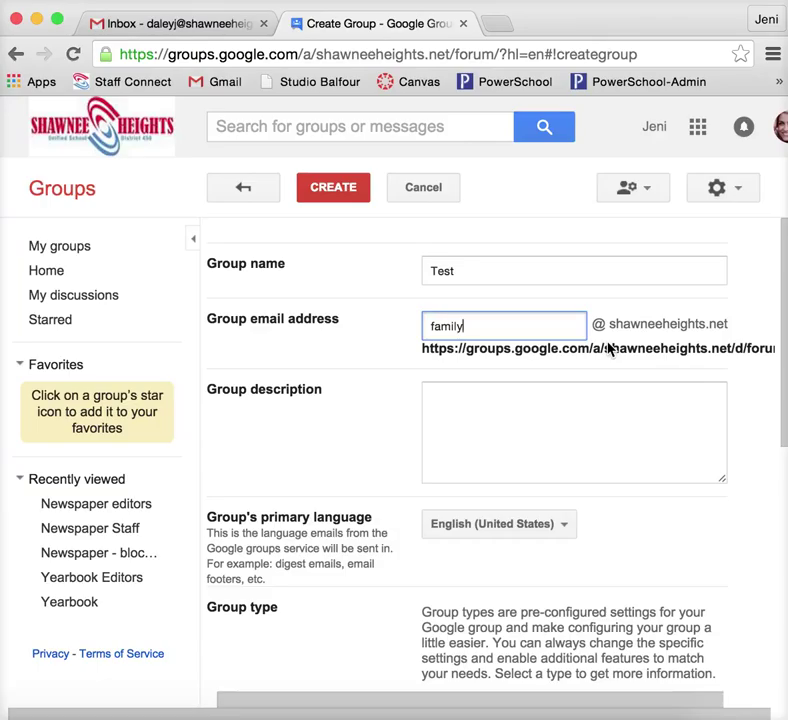
- Enter the group description "Test email group - includes all of my family members."
left_click(520, 427)
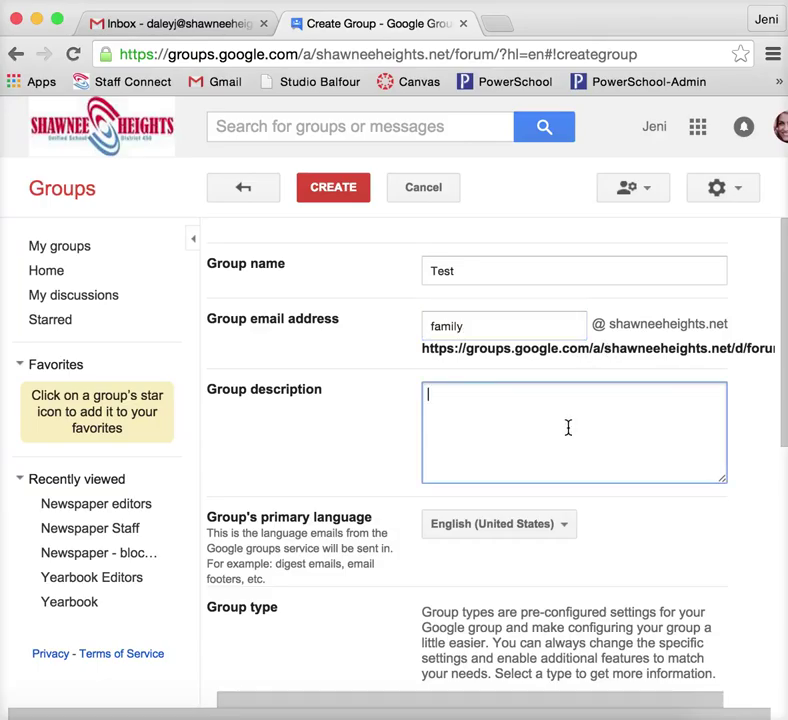
type("Test email ")
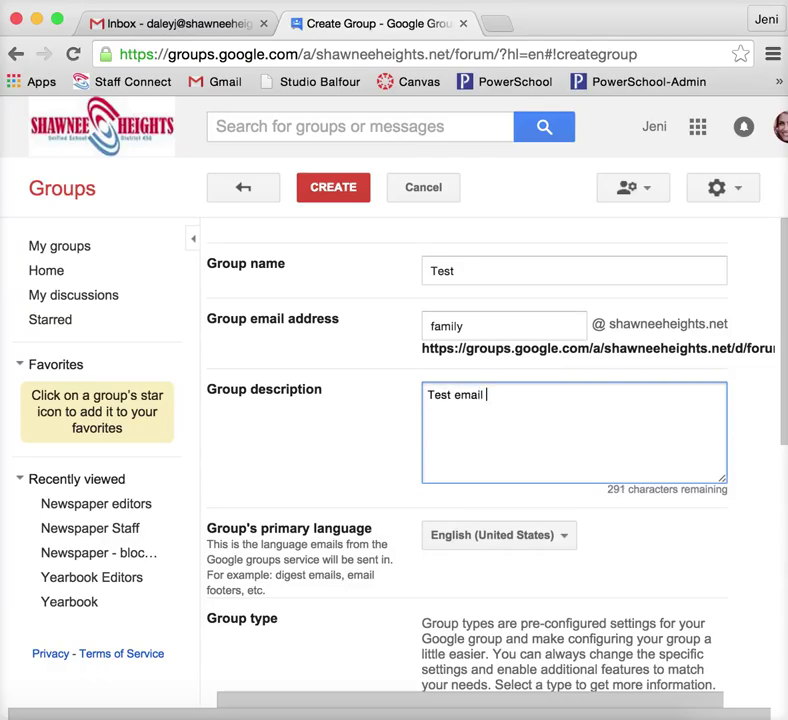
type("group - includes a")
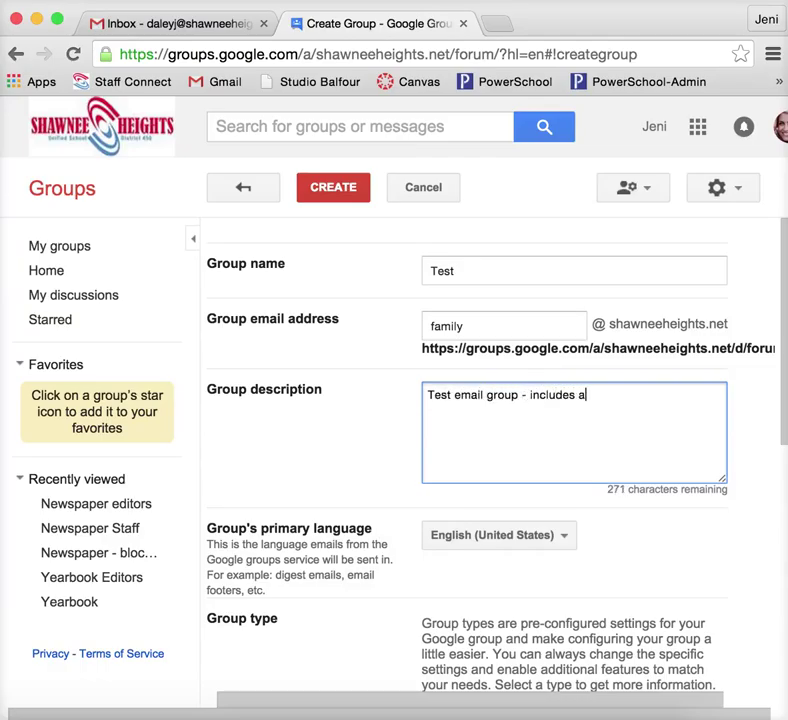
type("ll of my family")
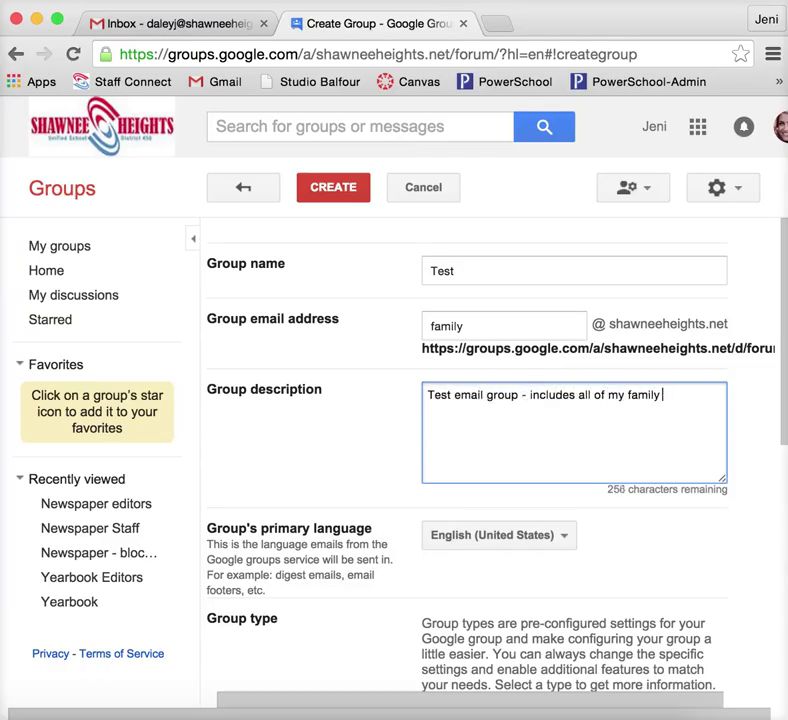
type(" members.")
- Create the group as an email list with the default basic permissions and open its page for inviting people
scroll(490, 450, "down", 5)
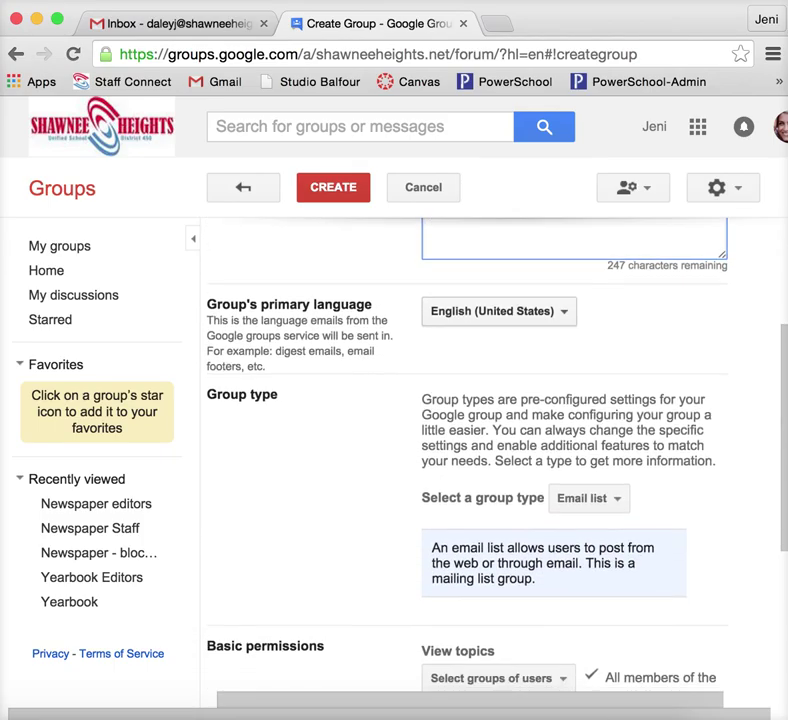
scroll(490, 450, "down", 5)
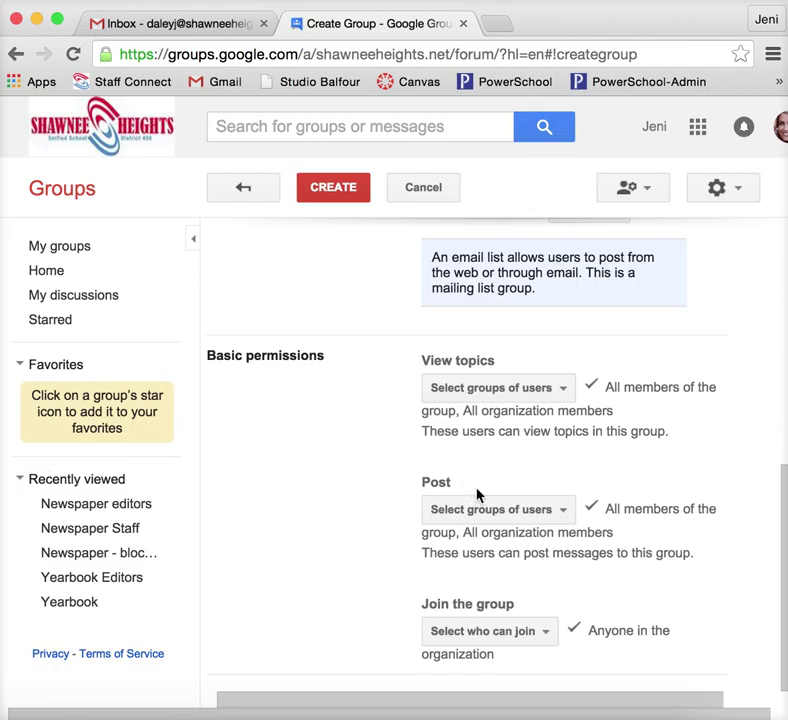
scroll(478, 494, "right", 2)
scroll(478, 494, "up", 10)
scroll(478, 494, "left", 2)
left_click(335, 188)
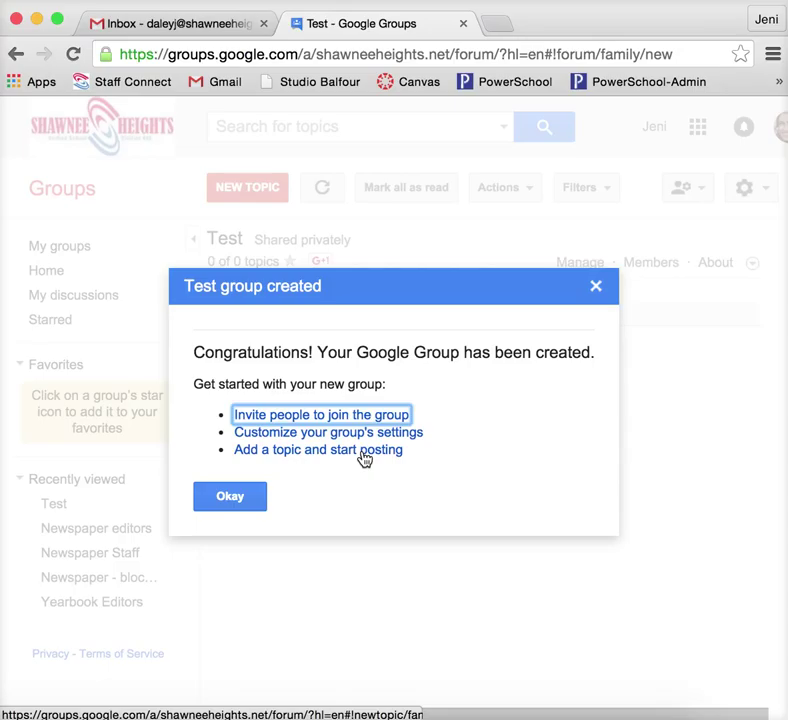
left_click(312, 424)
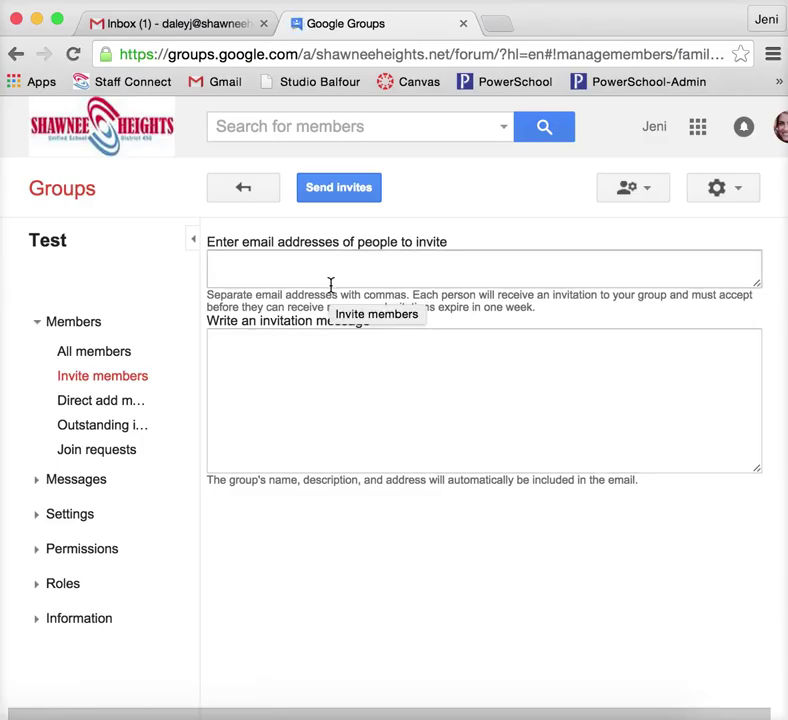
- Open the Yearbook group from the list of own groups and look through its topics
left_click(65, 199)
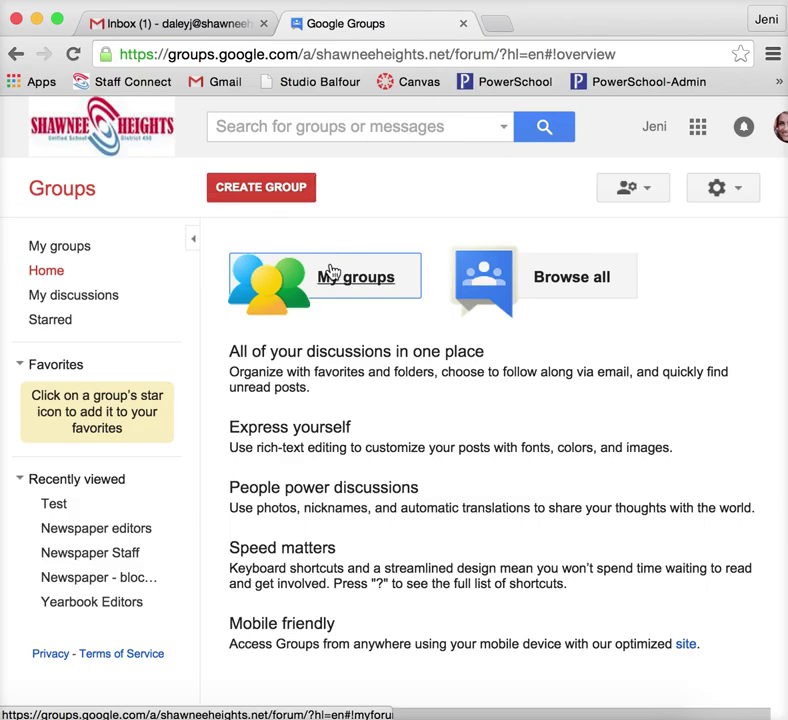
left_click(338, 287)
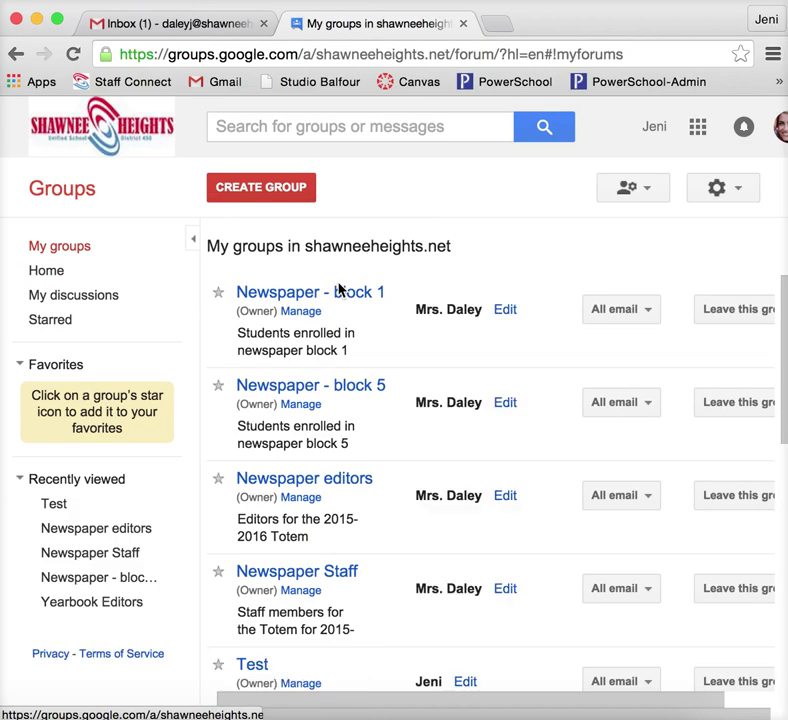
scroll(349, 370, "down", 1)
scroll(349, 370, "down", 2)
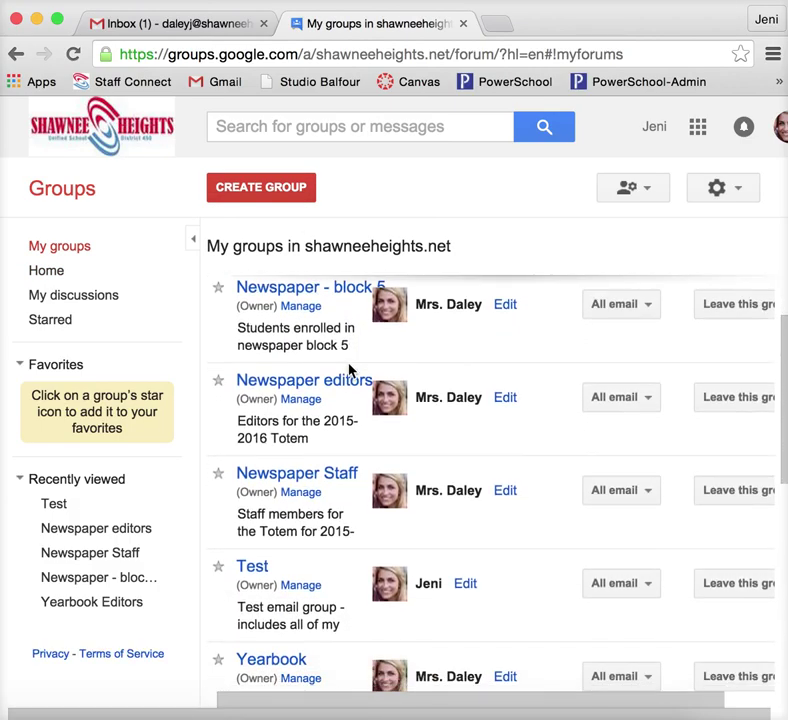
scroll(349, 370, "down", 5)
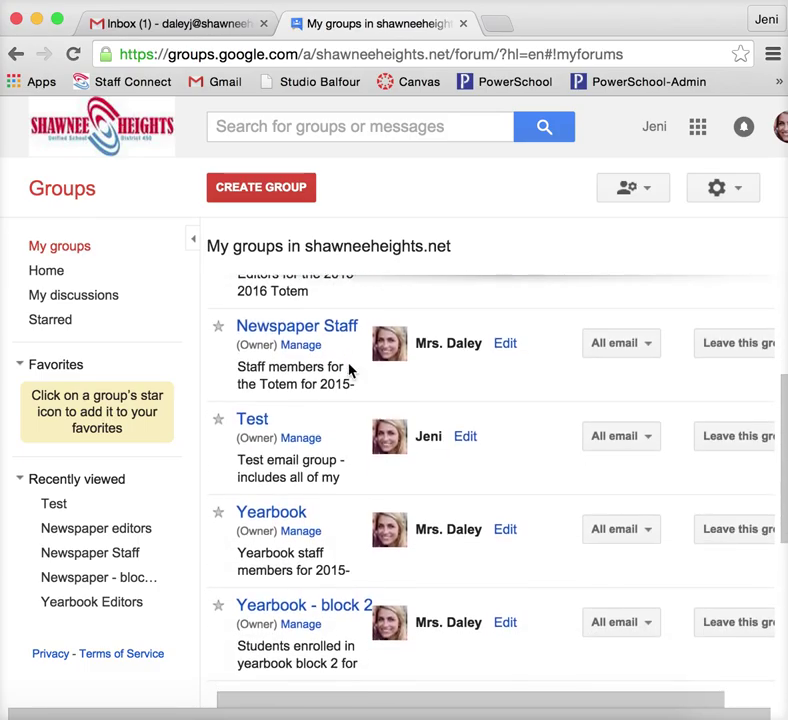
scroll(349, 370, "down", 2)
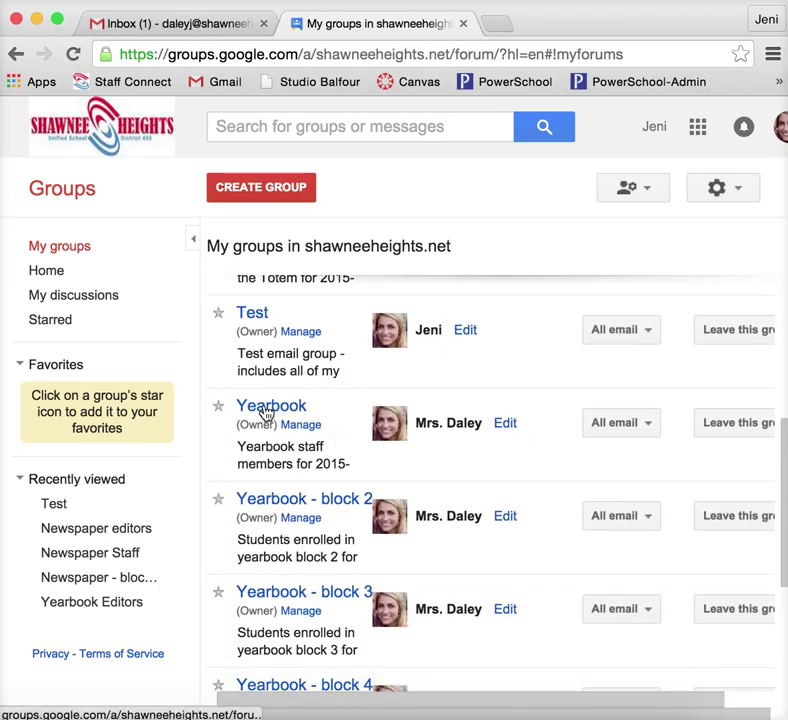
left_click(266, 413)
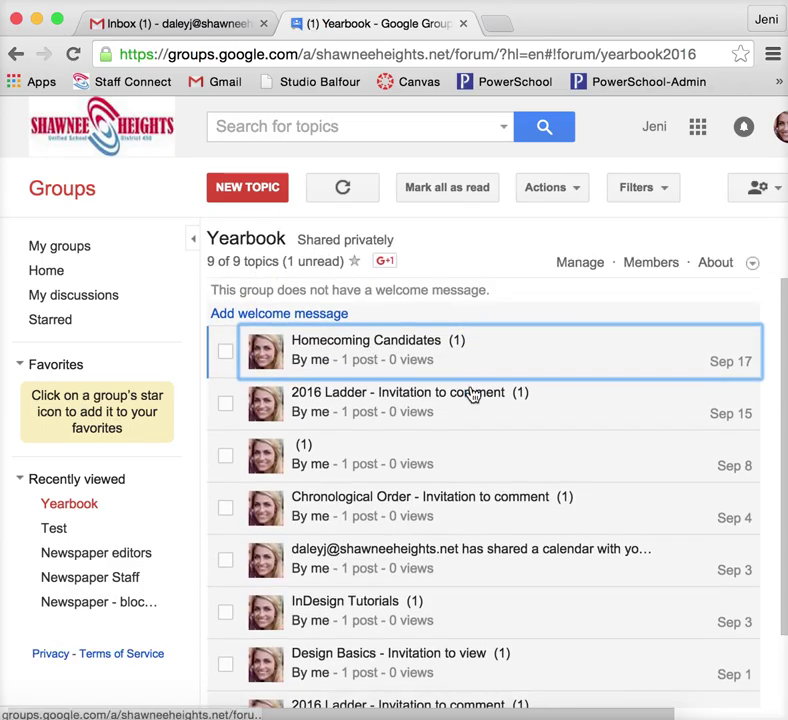
scroll(471, 393, "down", 1)
scroll(471, 393, "down", 1)
scroll(471, 393, "up", 2)
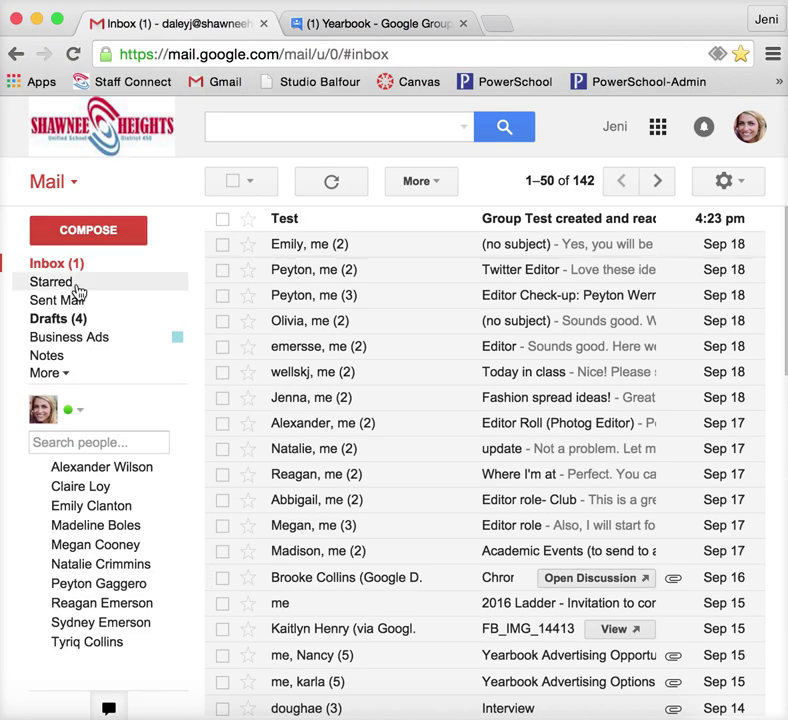
- Switch to the Gmail inbox and start a new message addressed to the yearbook2016 group
left_click(55, 237)
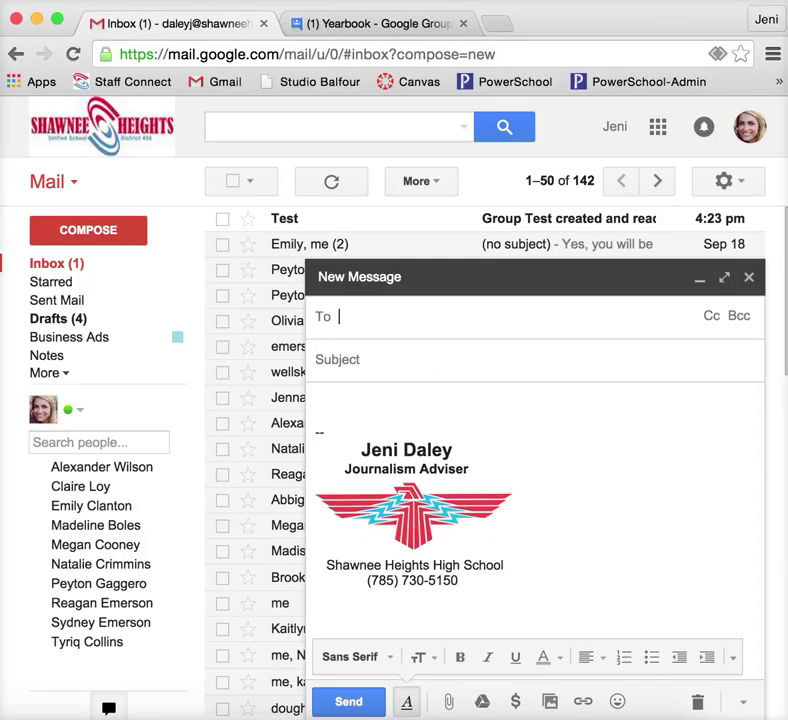
type("yearbok")
key("BackSpace")
type("o")
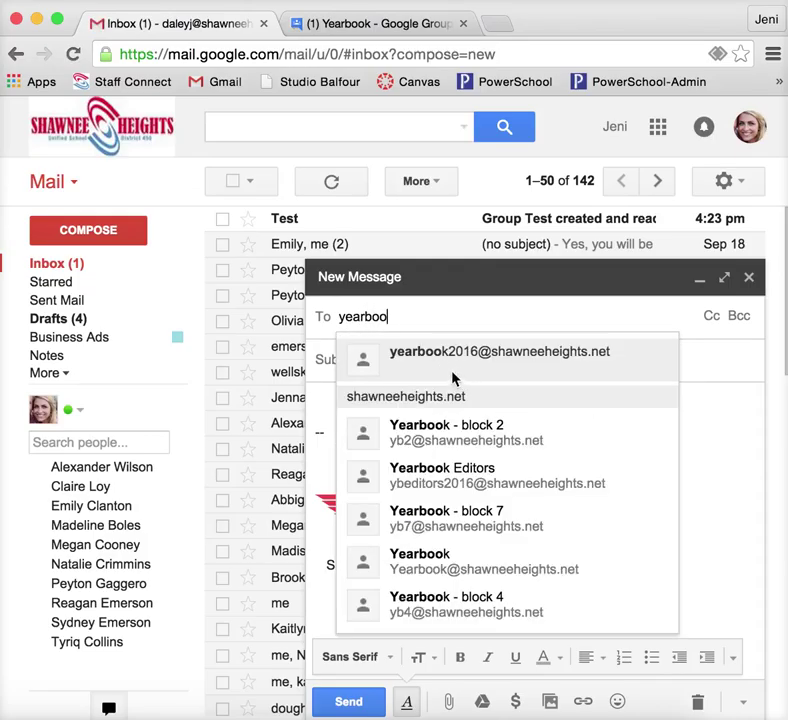
left_click(487, 362)
mouse_move(372, 326)
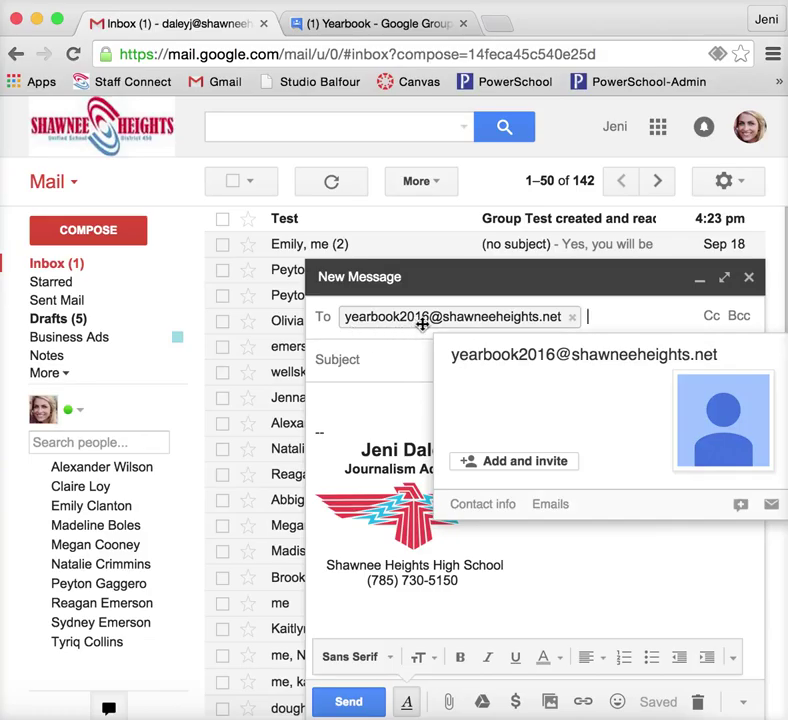
left_click(406, 366)
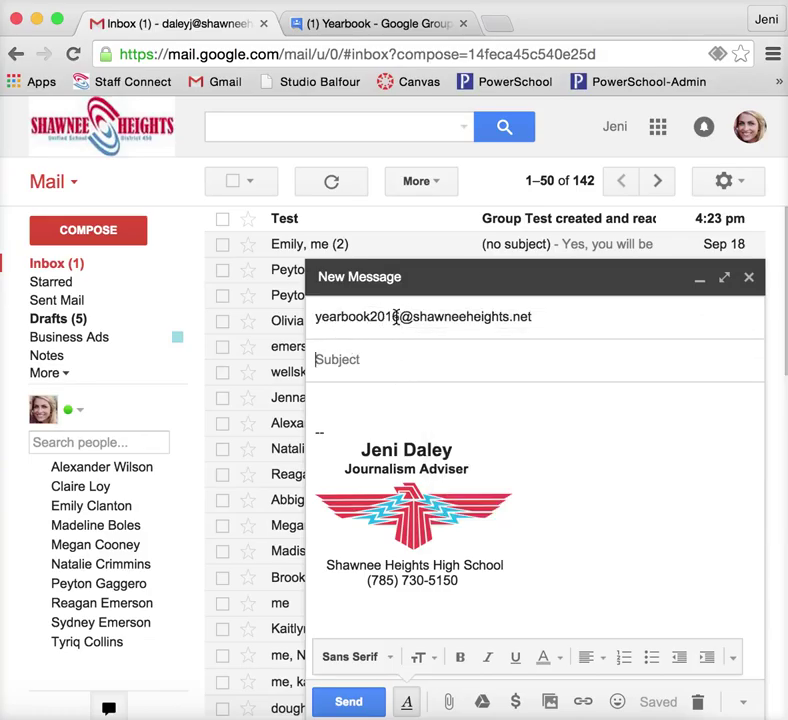
mouse_move(324, 318)
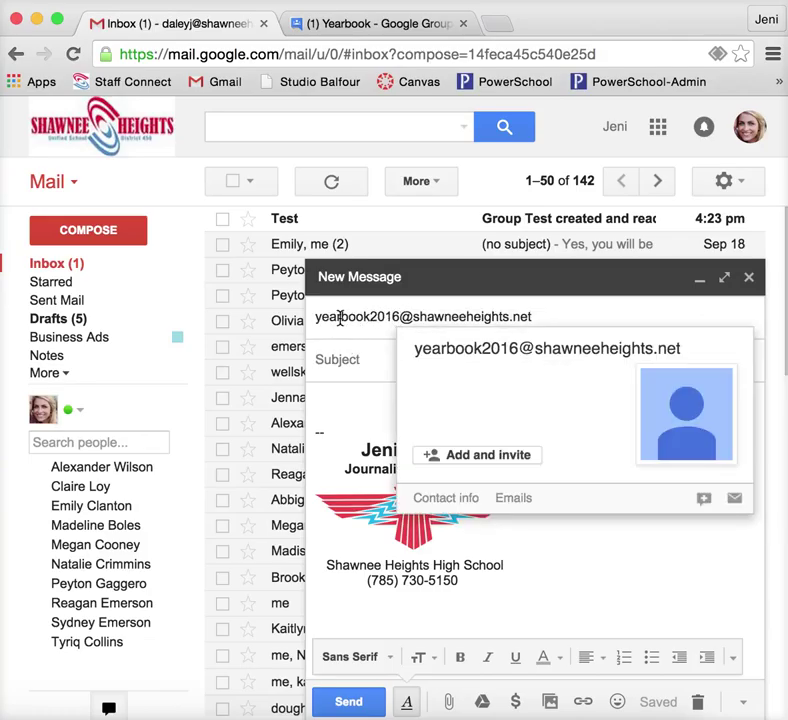
- Return to Google Groups, open member management for the Yearbook group and look through its full member list
left_click(347, 25)
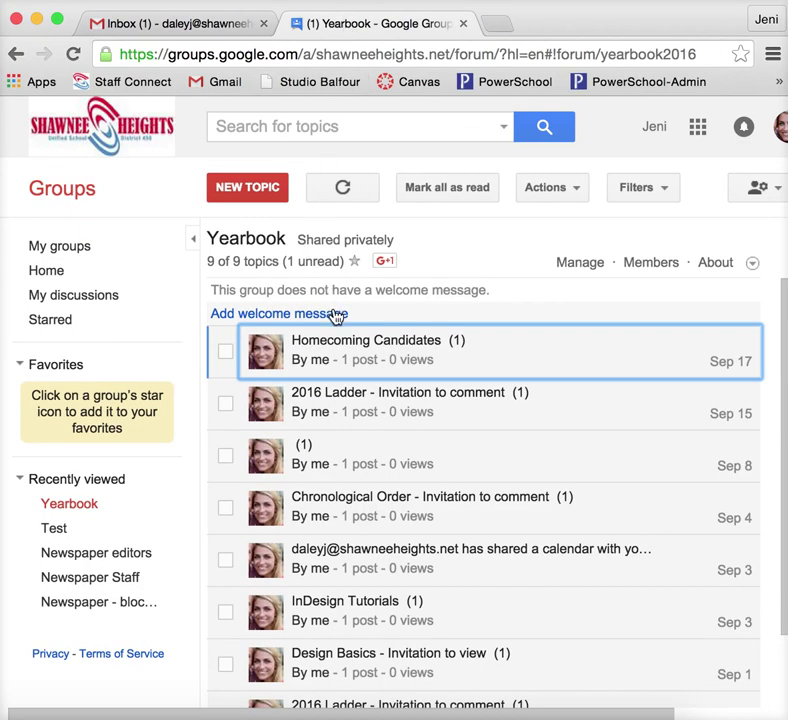
scroll(336, 317, "down", 1)
scroll(325, 382, "up", 1)
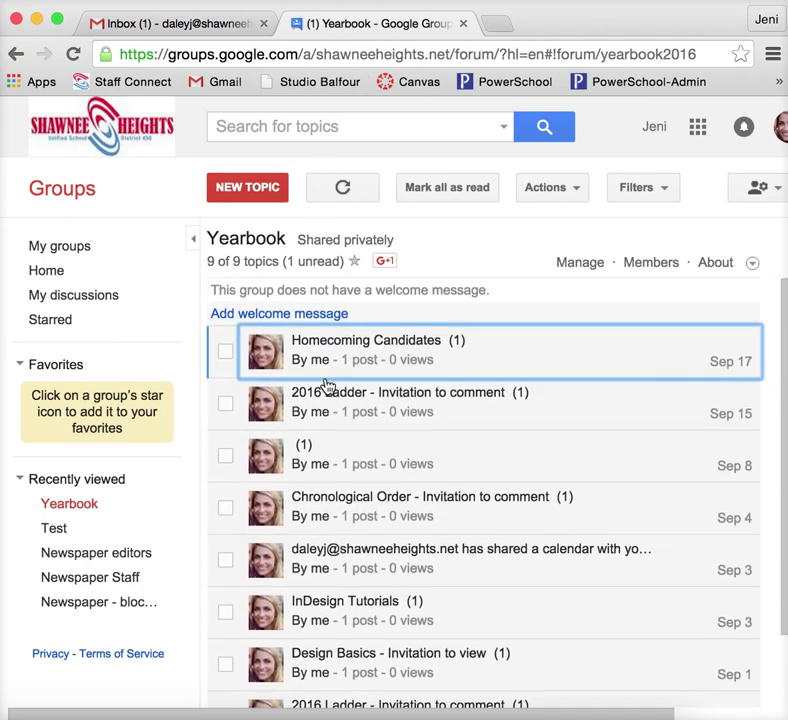
left_click(90, 249)
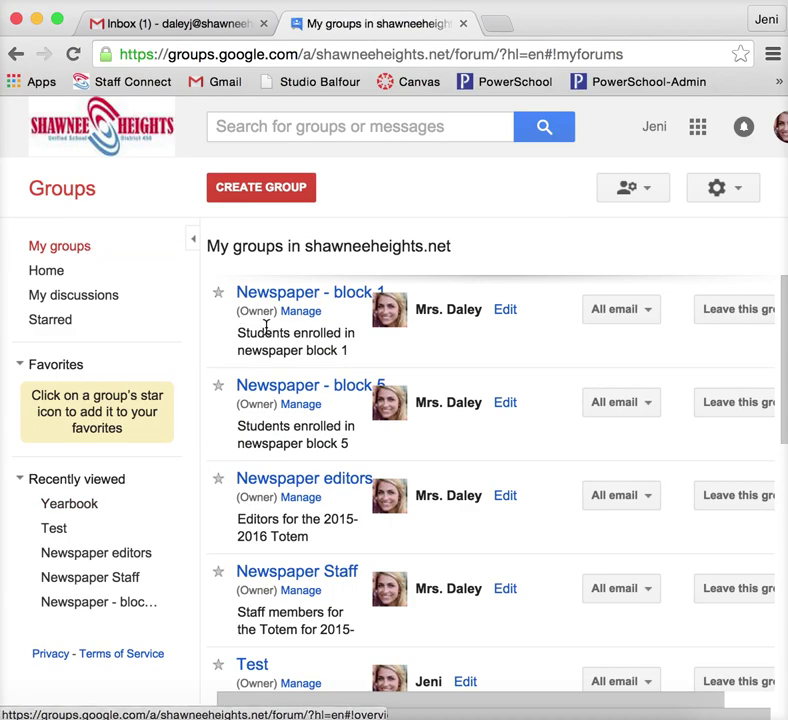
scroll(343, 422, "down", 5)
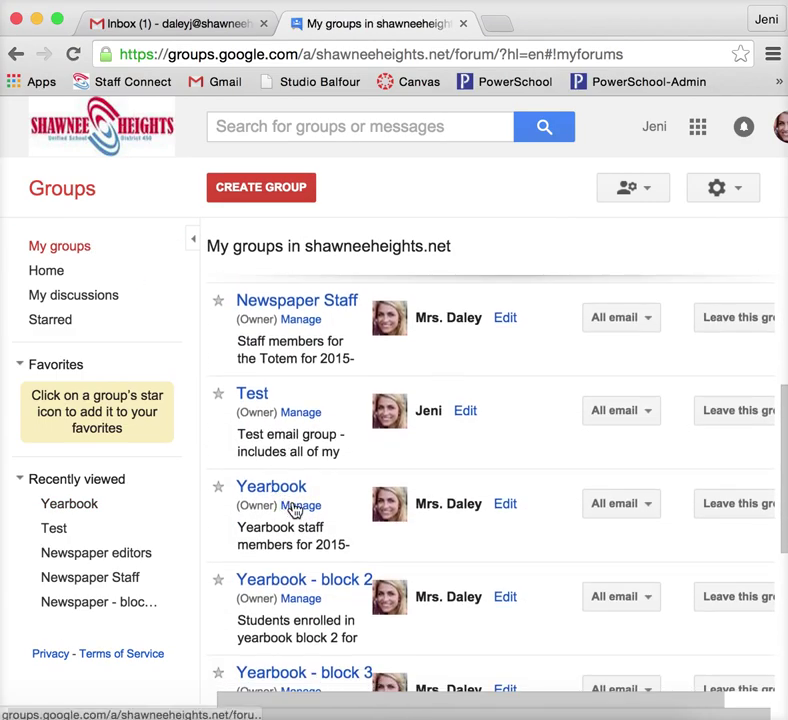
left_click(298, 511)
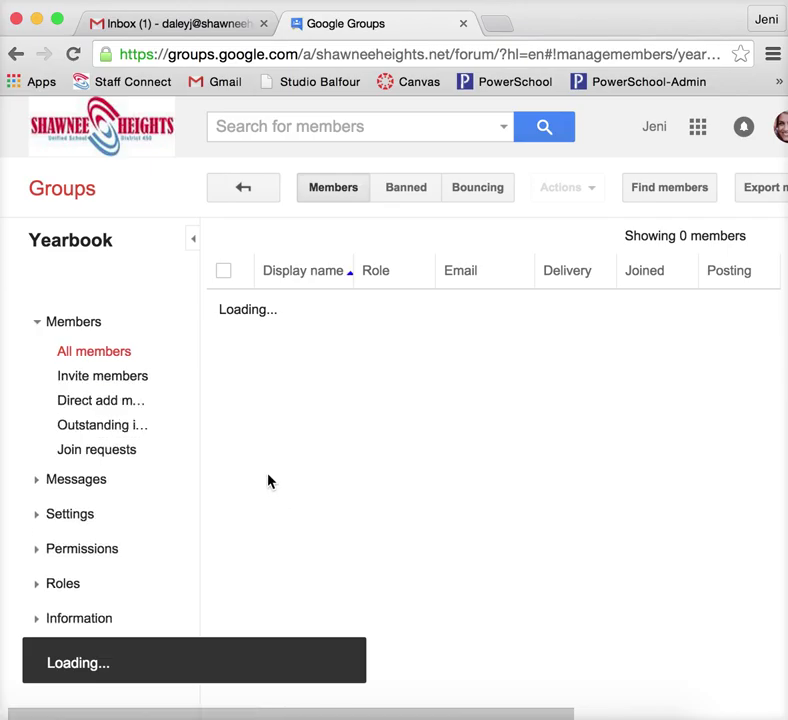
scroll(361, 434, "down", 3)
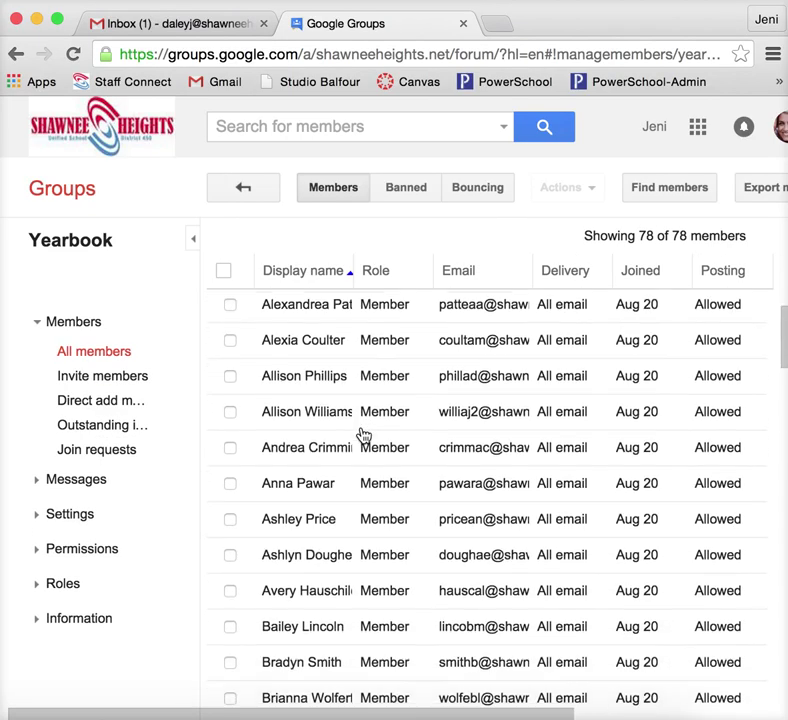
scroll(362, 433, "down", 3)
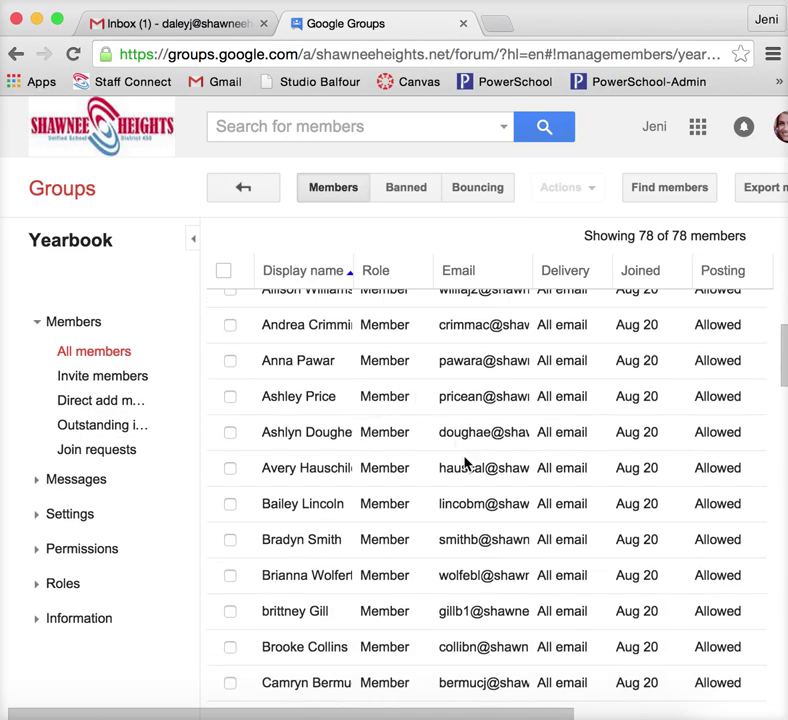
scroll(465, 462, "down", 5)
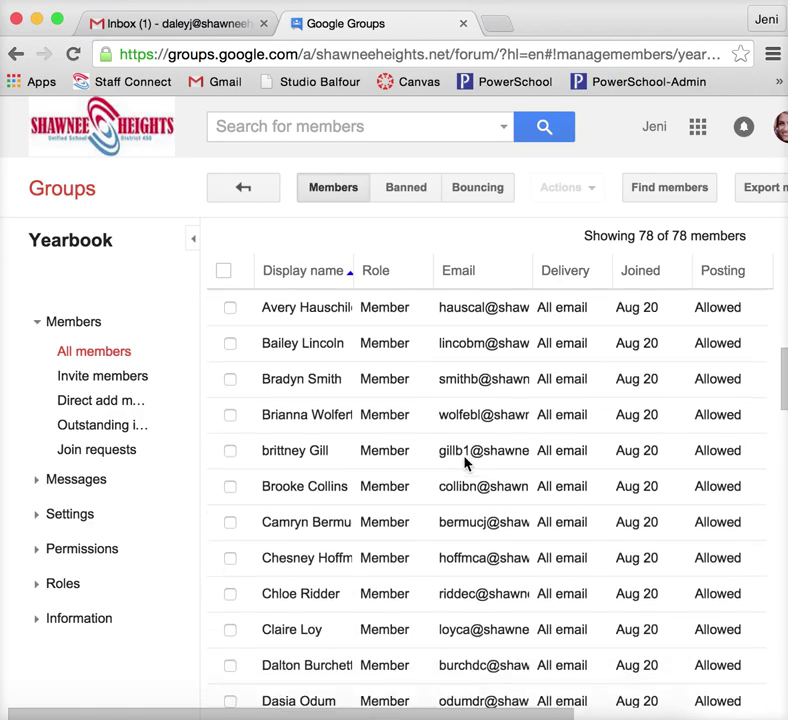
scroll(465, 462, "up", 2)
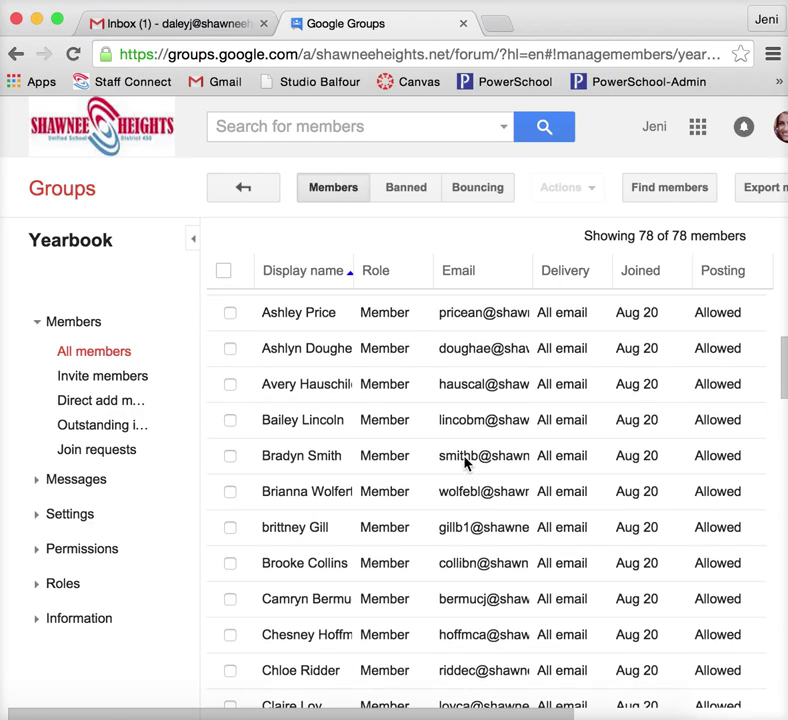
scroll(465, 462, "up", 1)
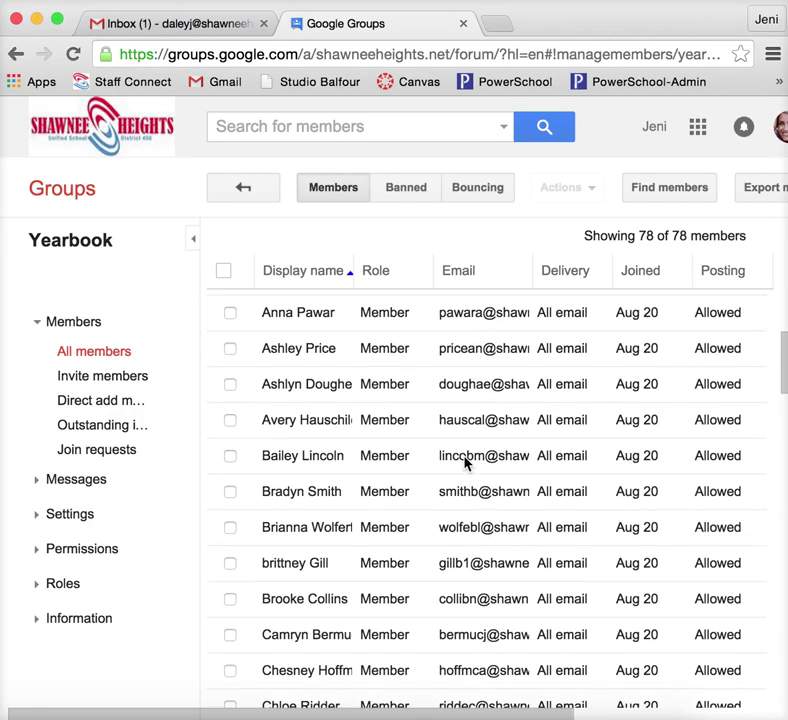
scroll(465, 462, "up", 5)
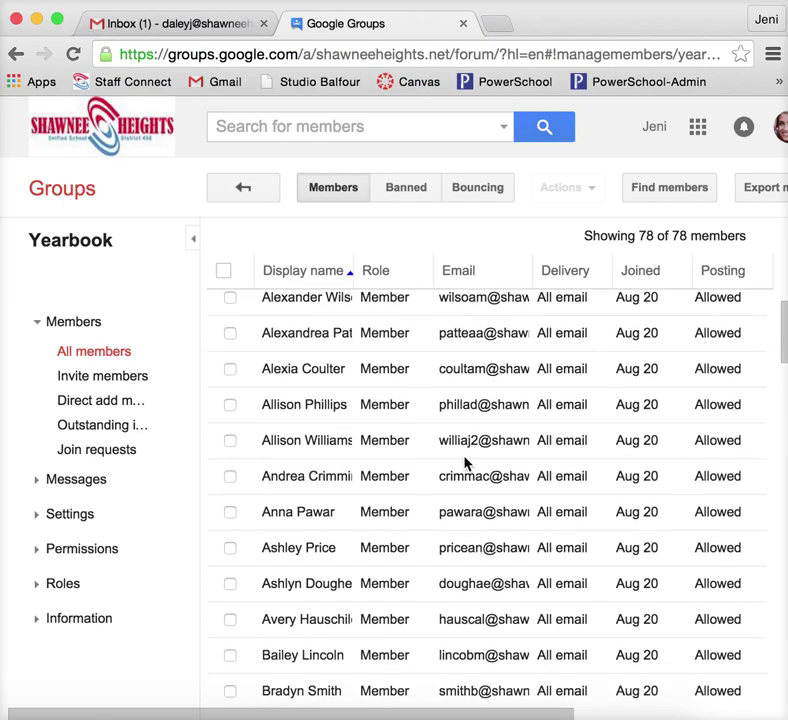
- Switch to Gmail, launch Google Drive from there and open the 2016 Yearbook folder
left_click(178, 25)
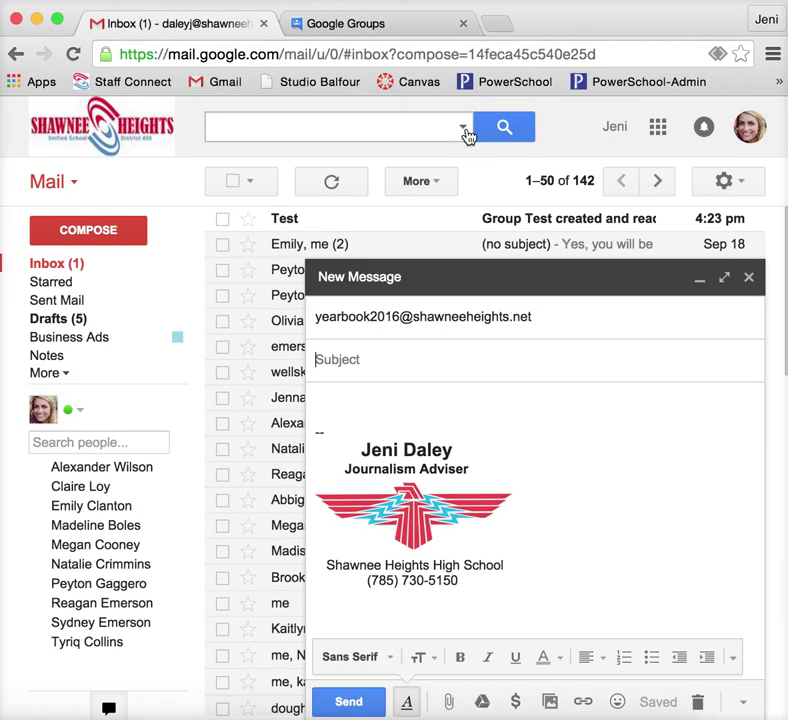
left_click(658, 130)
left_click(693, 350)
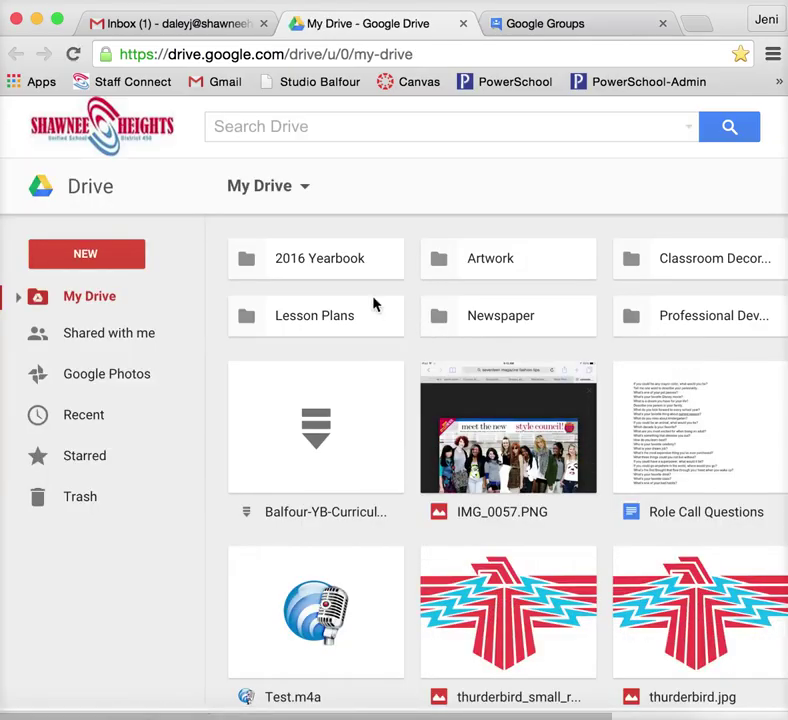
double_click(345, 250)
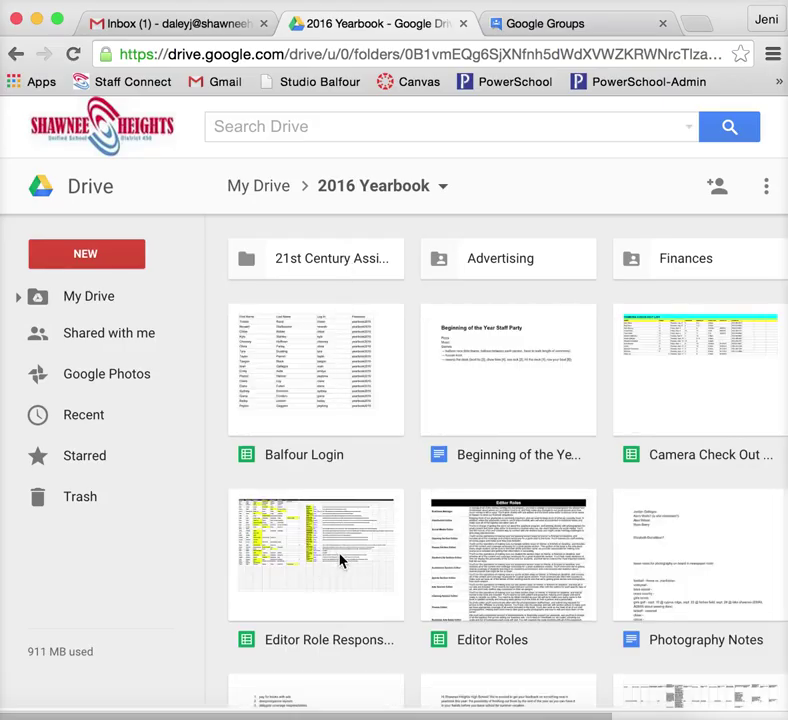
- Share the spreadsheet whose name starts with "Editor Role Respons" with the yearbook2016 group, giving it Can view access
left_click(344, 557)
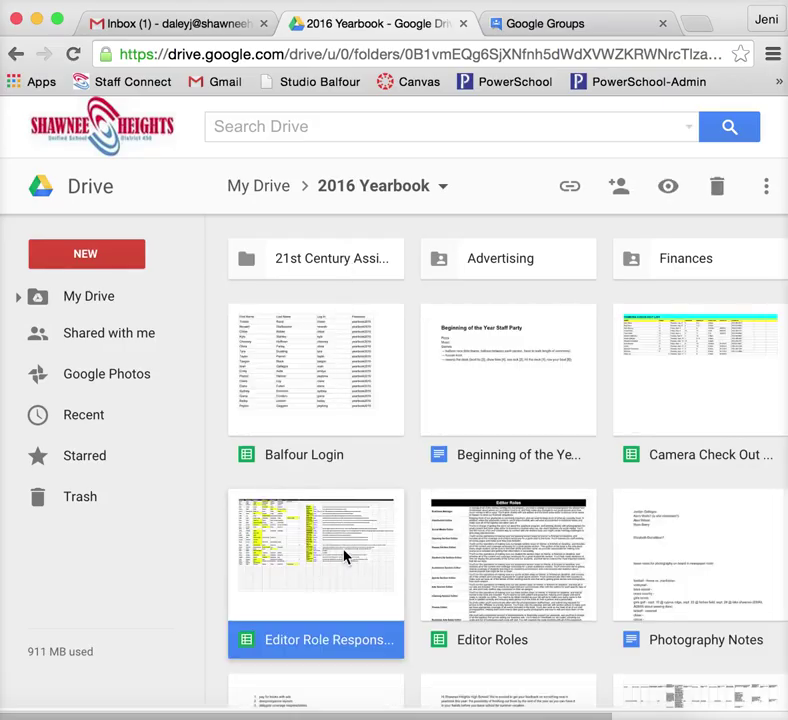
left_click(621, 194)
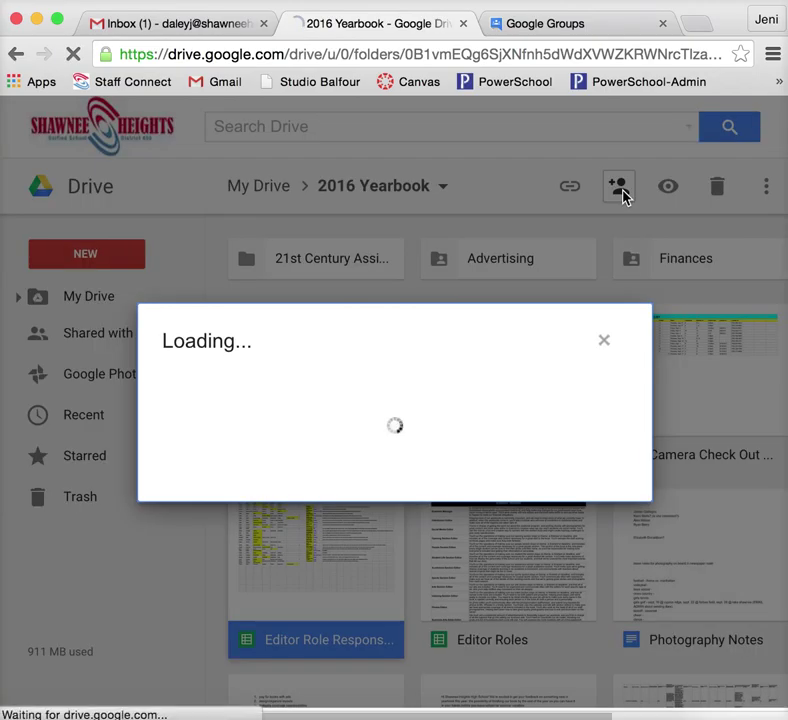
type("yearbook2")
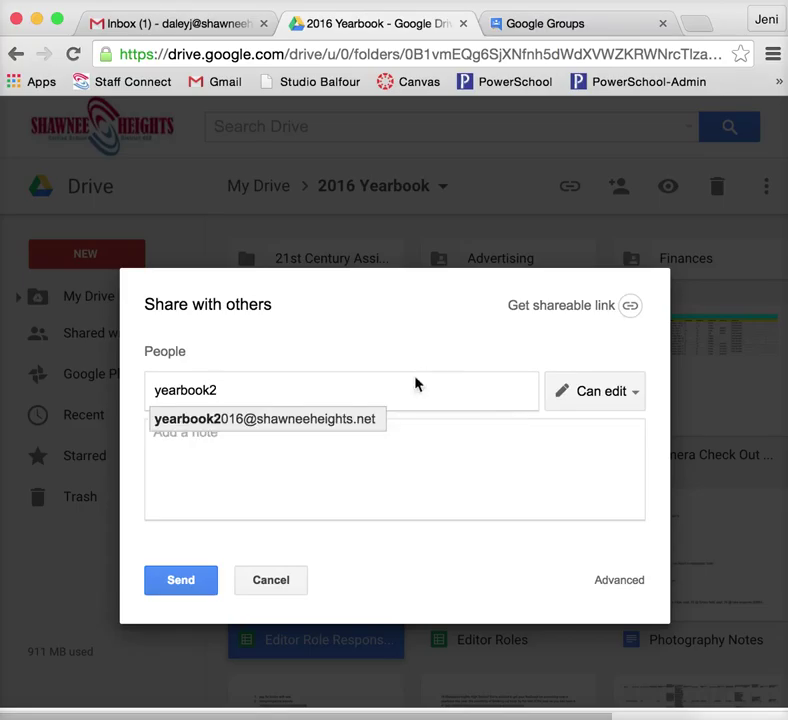
left_click(358, 420)
left_click(595, 400)
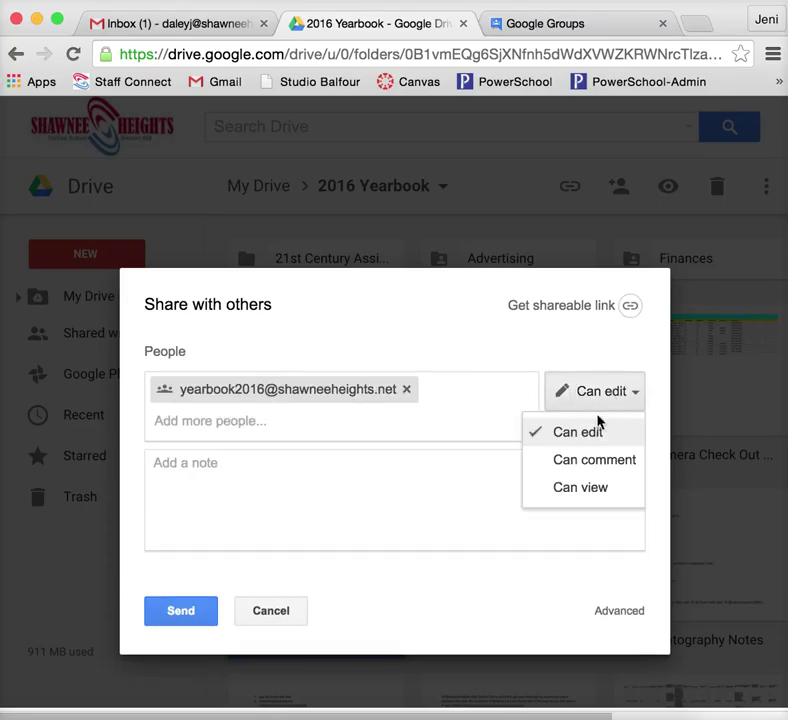
left_click(601, 497)
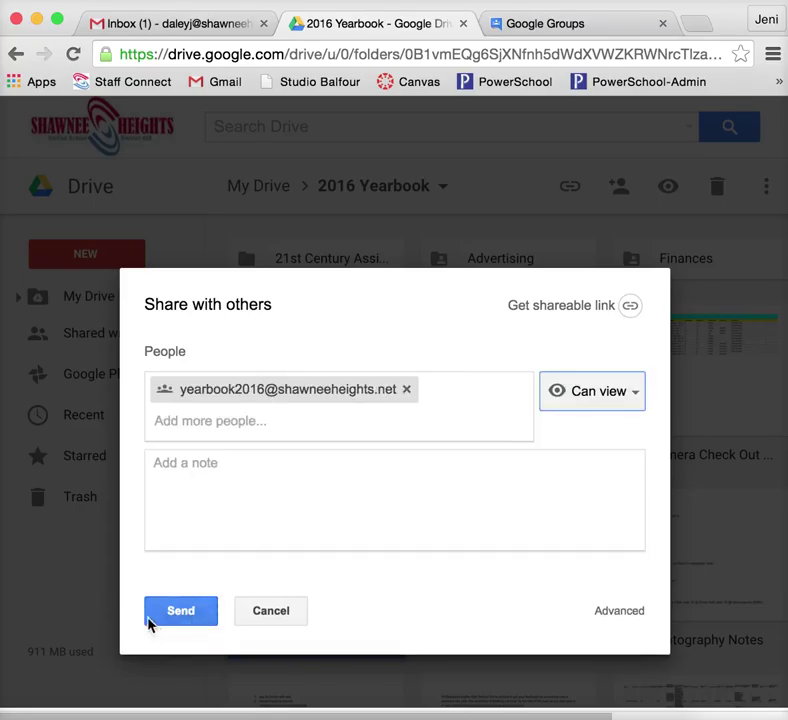